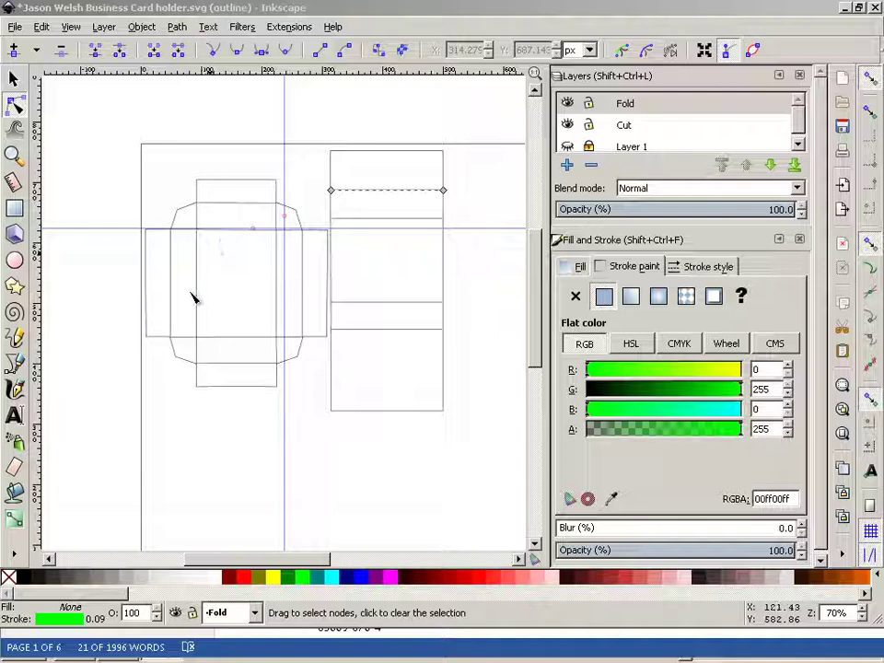
Draw a rectangle left of the net and size it to 3 × 5 inches.
click(14, 210)
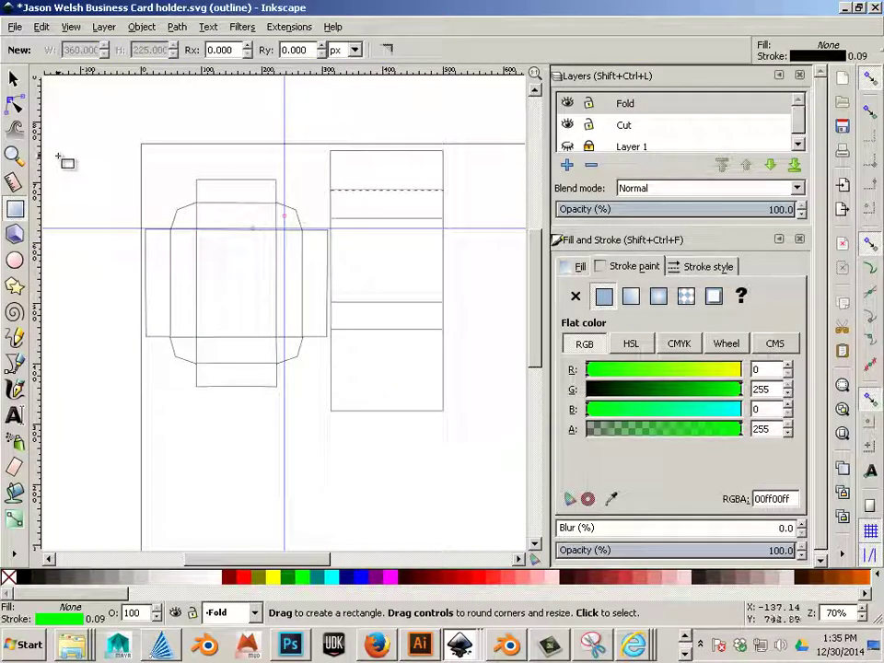
drag(58, 156, 135, 349)
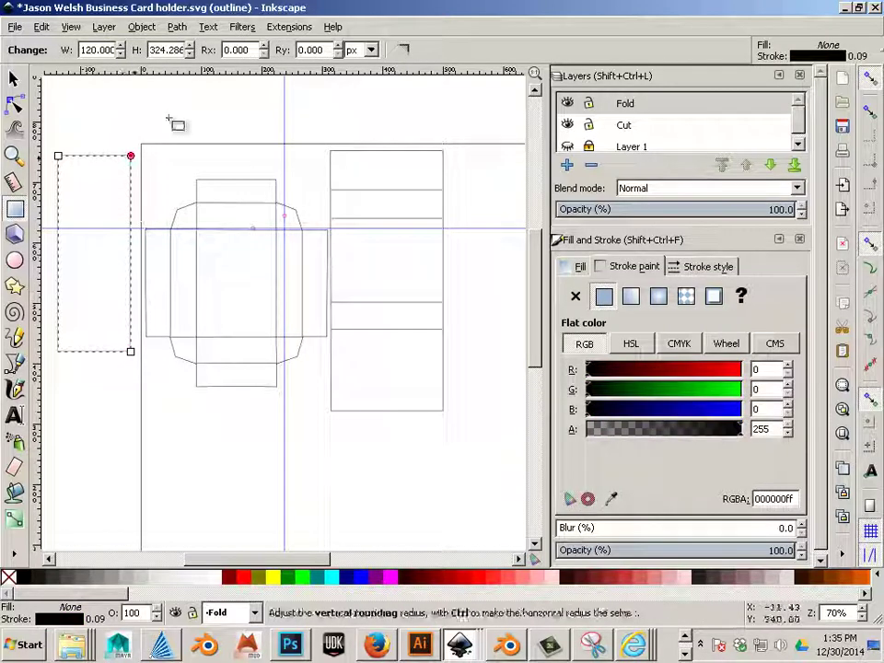
click(370, 51)
click(363, 70)
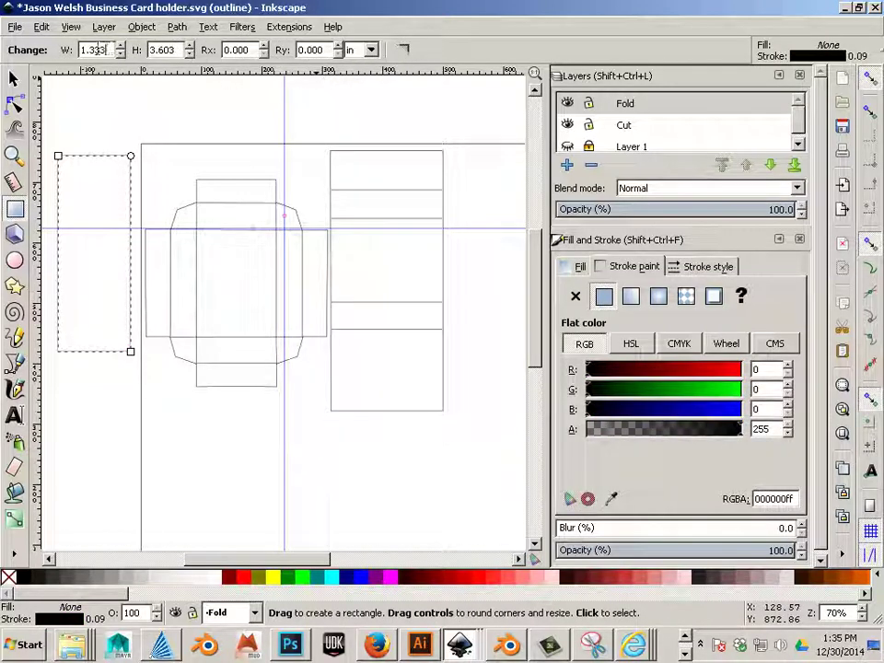
double_click(102, 49)
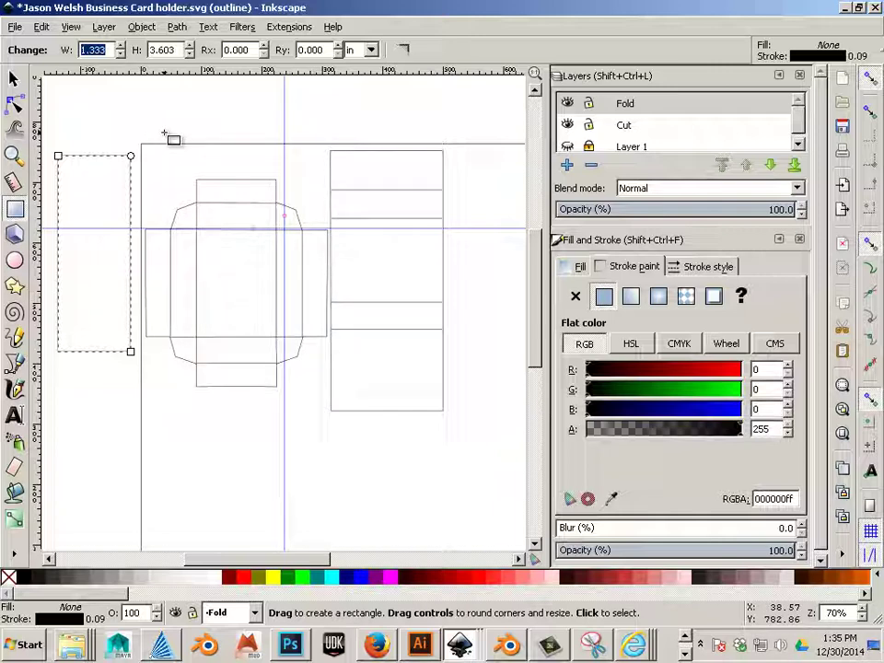
text(3)
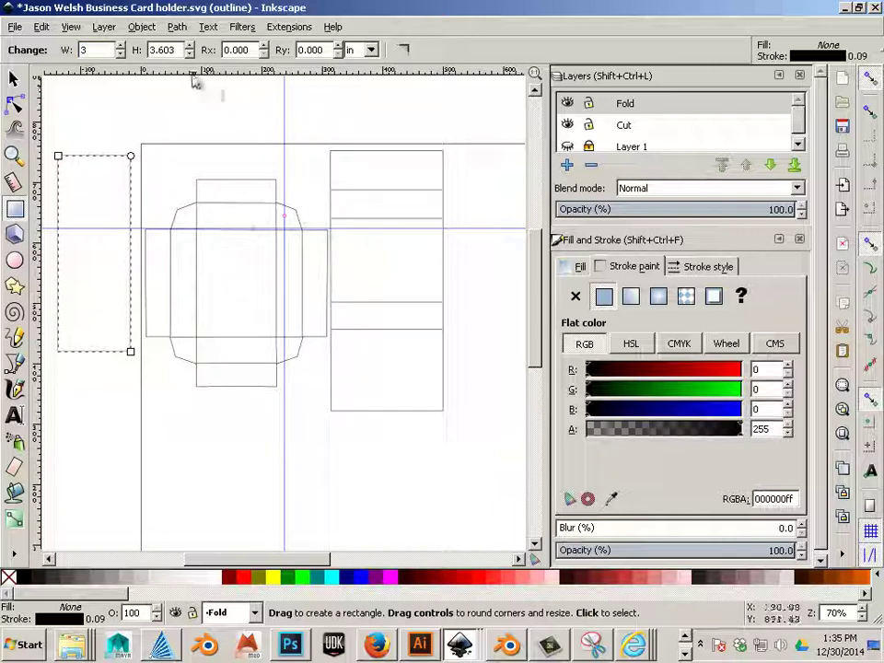
key(Tab)
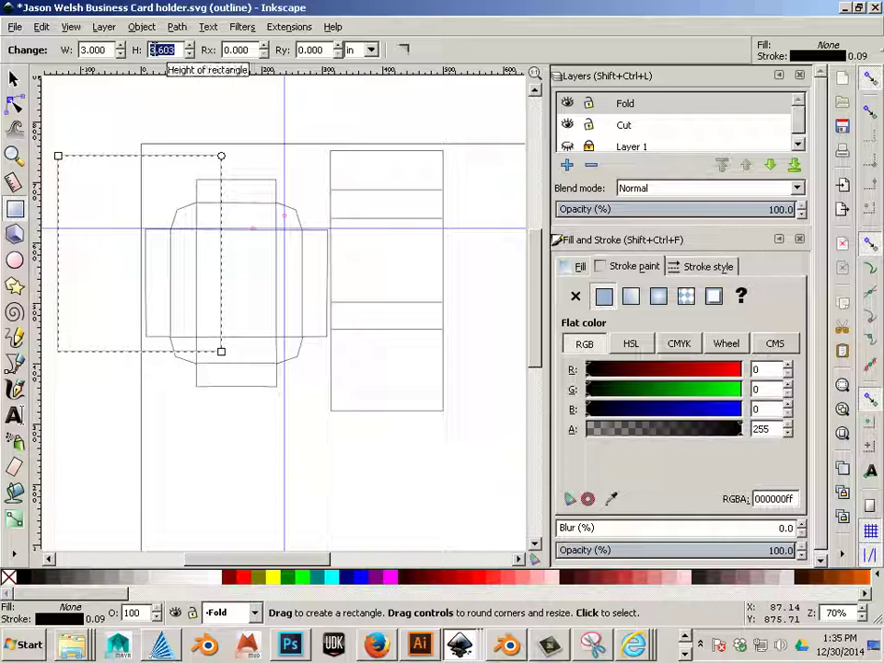
text(5)
key(Return)
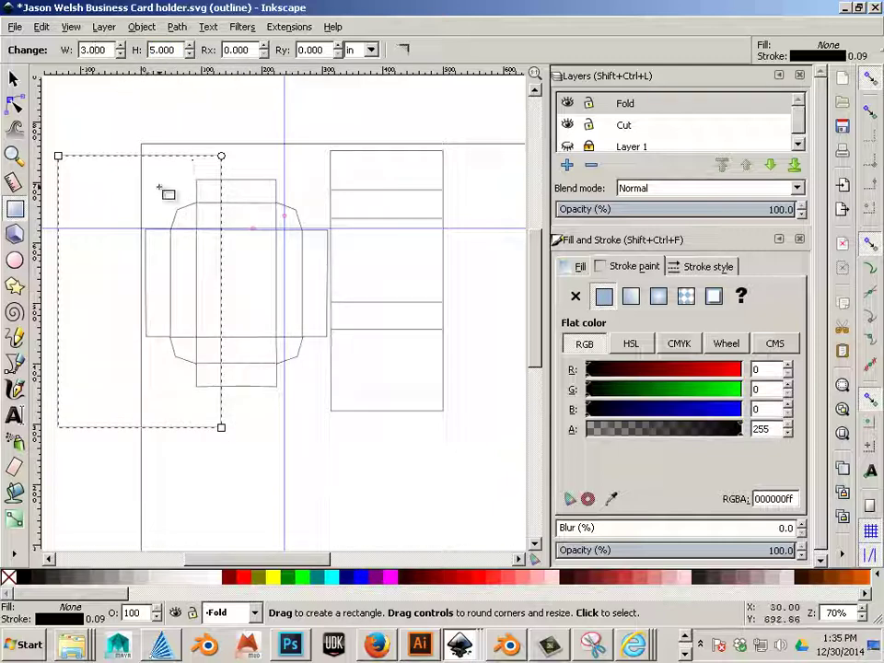
Nudge the rectangle slightly up and add a new layer named Mock.
click(13, 80)
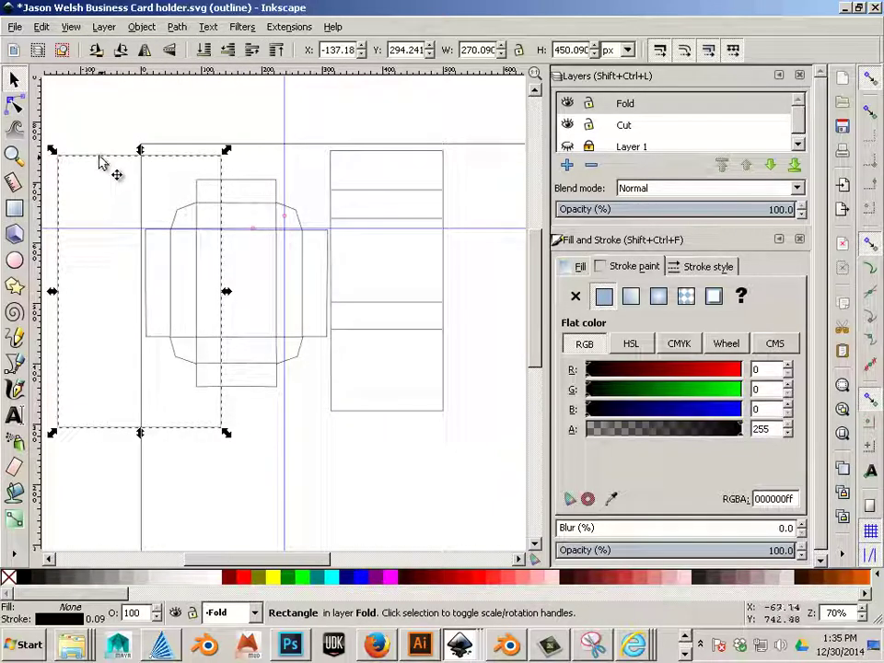
mouse_move(109, 169)
mouse_down()
mouse_move(213, 276)
mouse_move(77, 206)
mouse_move(128, 147)
mouse_up()
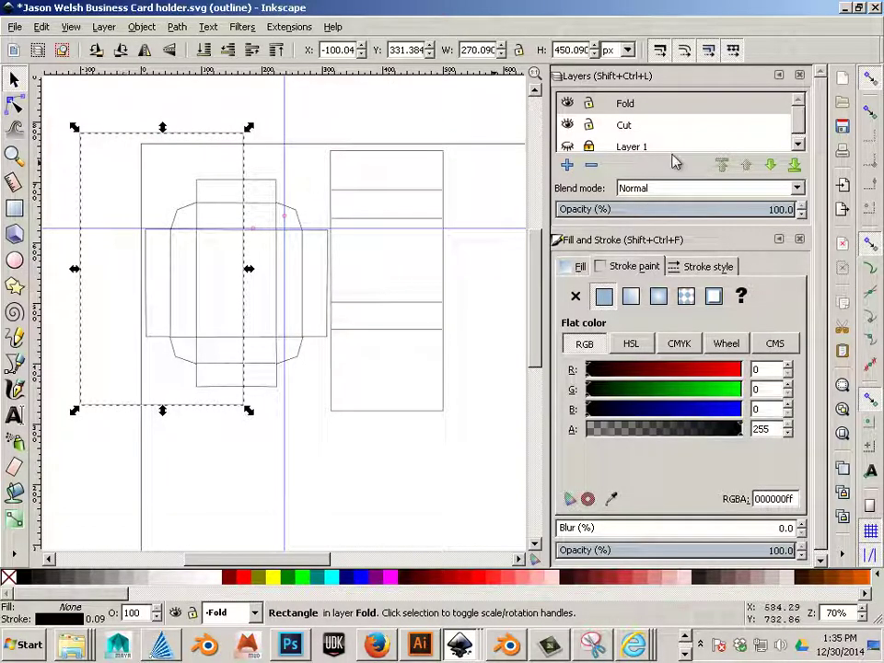
click(567, 167)
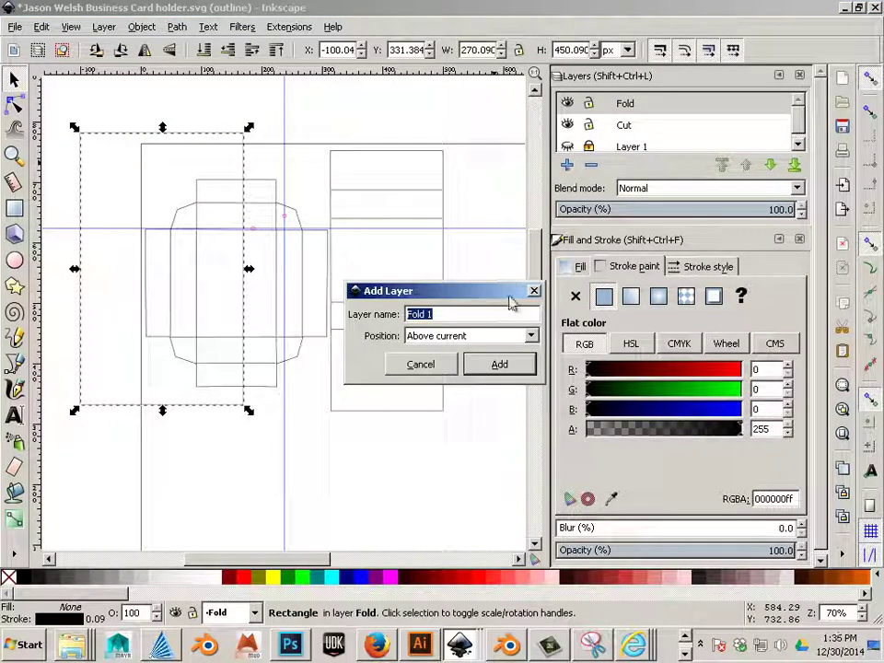
text(Mock)
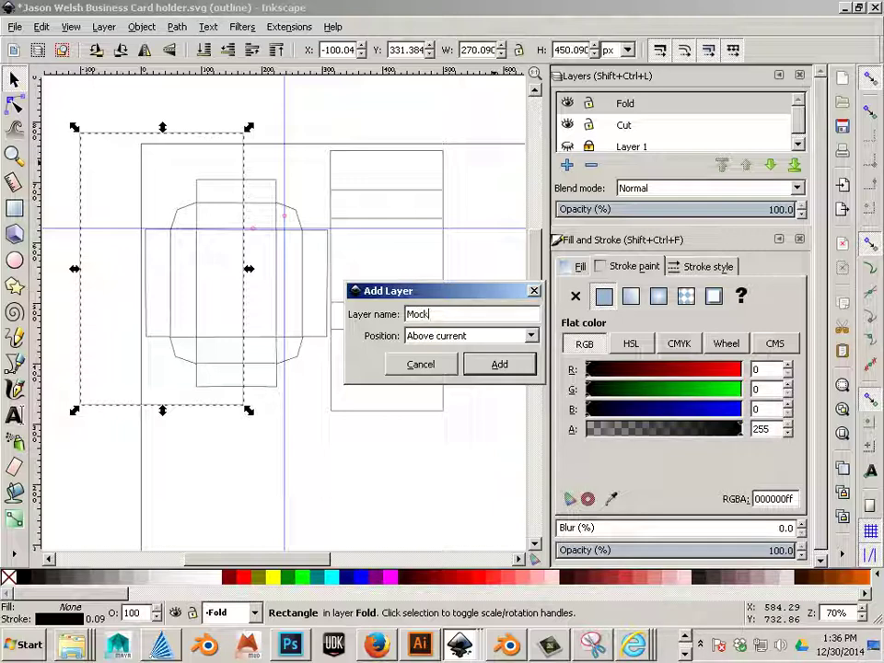
key(Return)
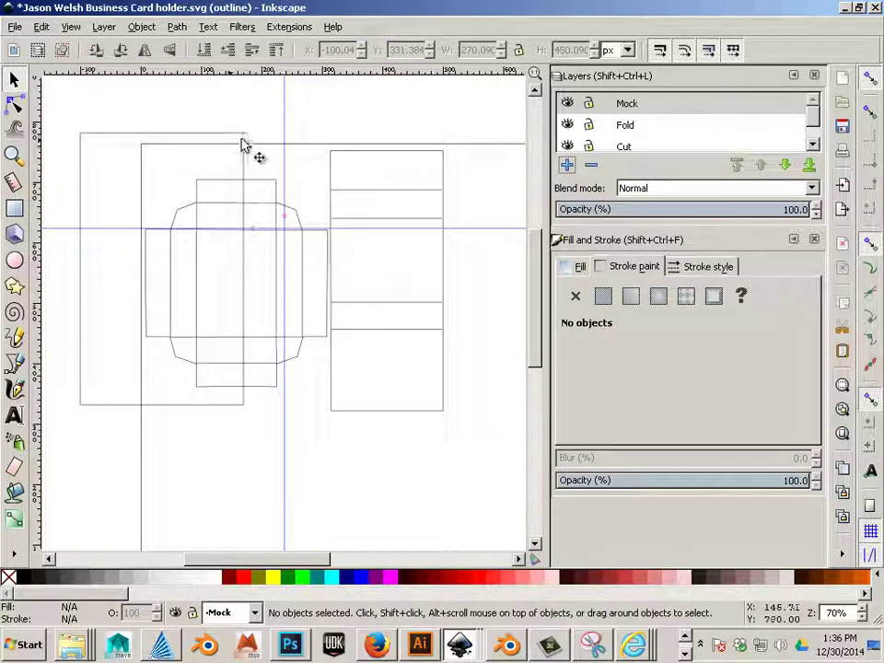
Move the 3 × 5 inch rectangle onto the Mock layer, then deselect it.
click(244, 145)
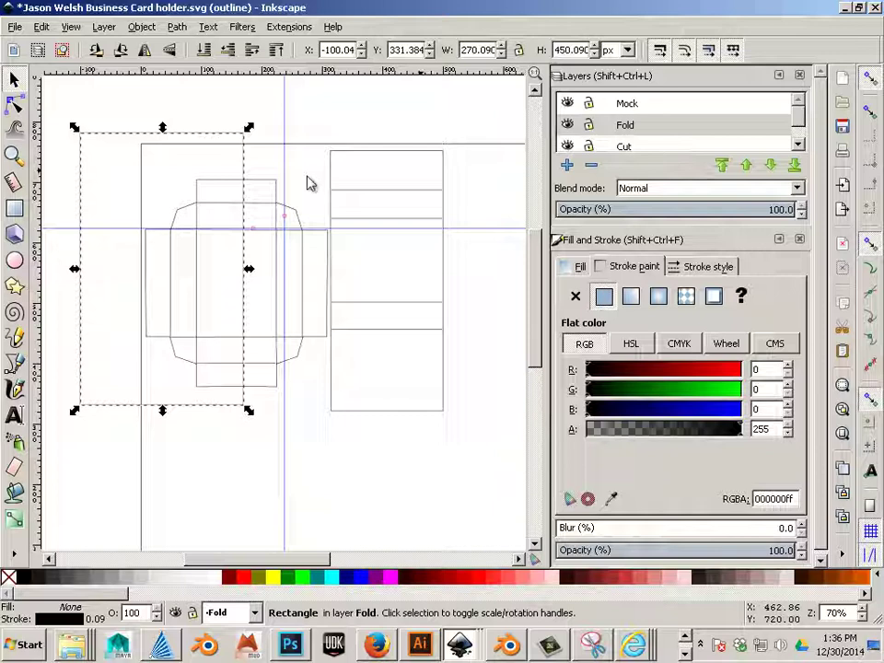
right_click(242, 159)
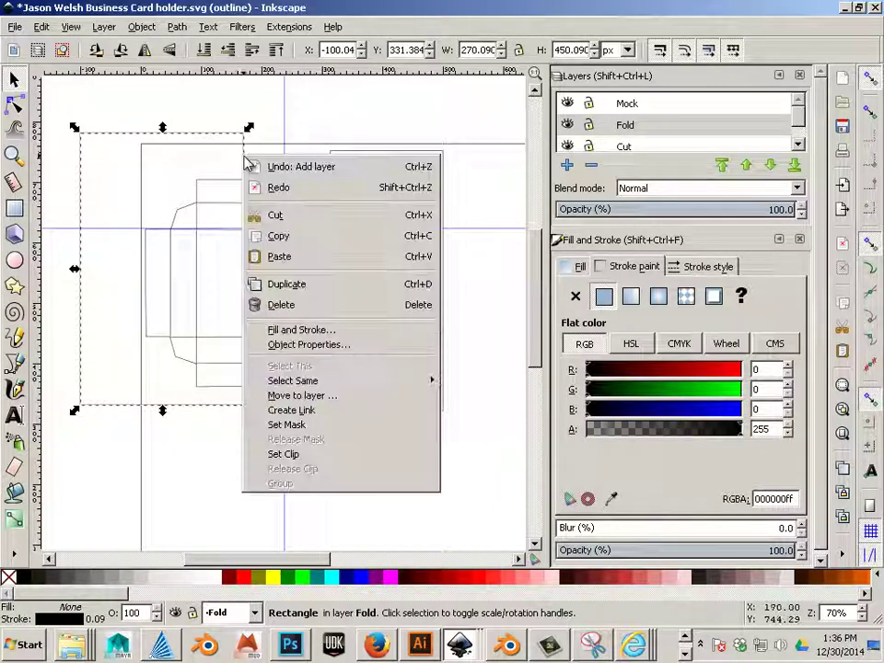
click(319, 402)
click(396, 261)
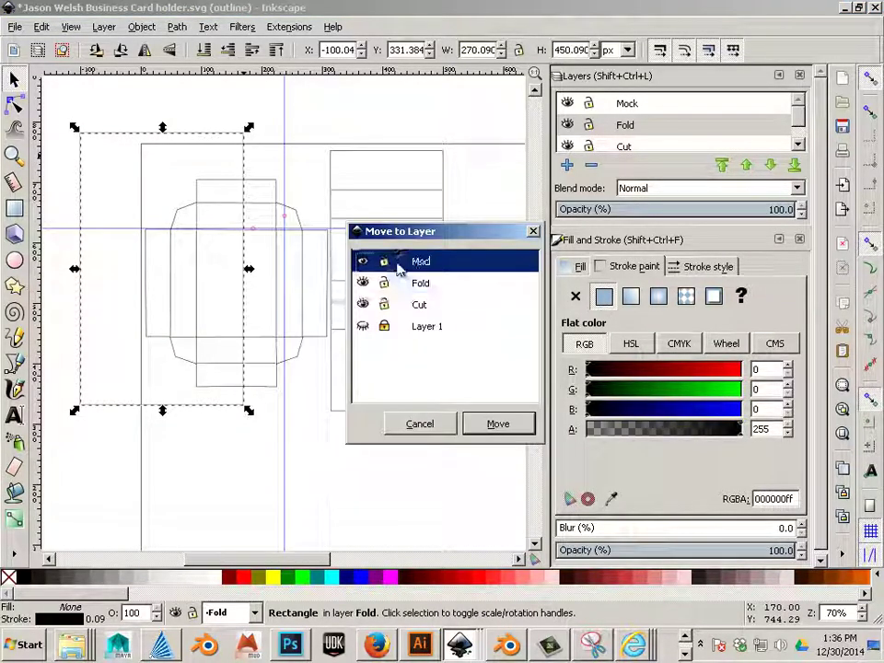
click(490, 425)
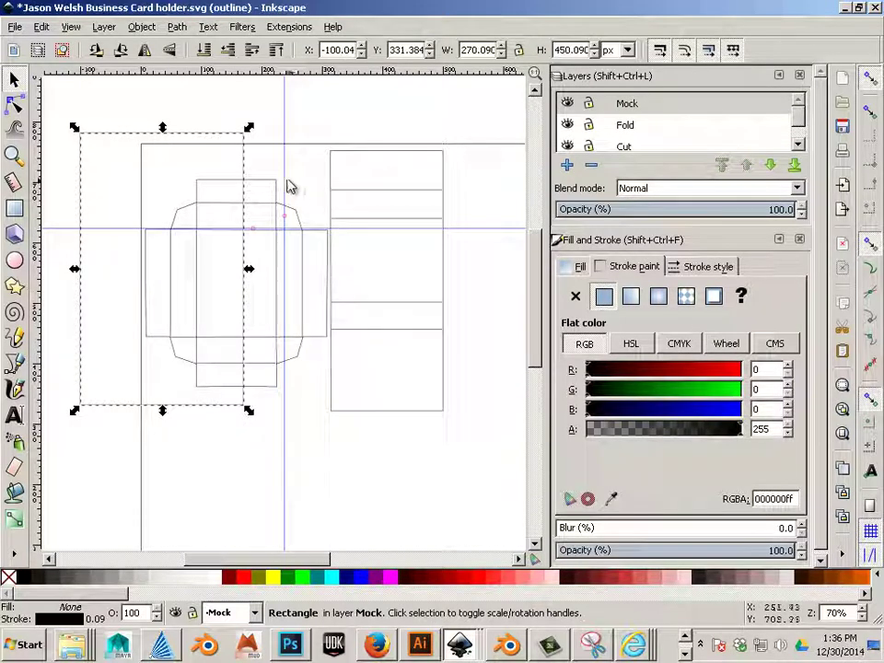
click(443, 82)
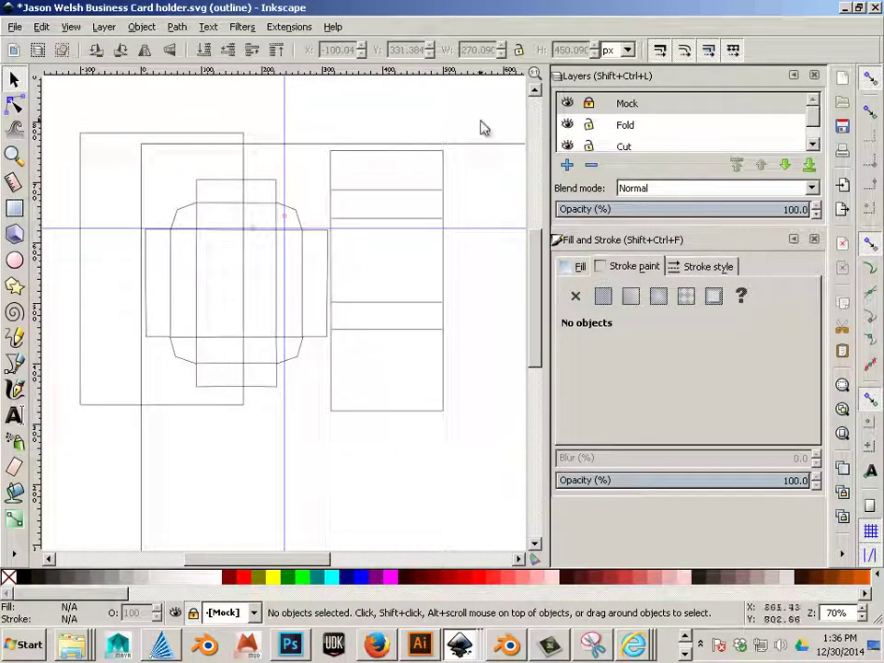
Select all the net shapes and enlarge them slightly to about 496 × 435 px.
mouse_move(481, 122)
mouse_down()
mouse_move(204, 506)
mouse_move(142, 522)
mouse_up()
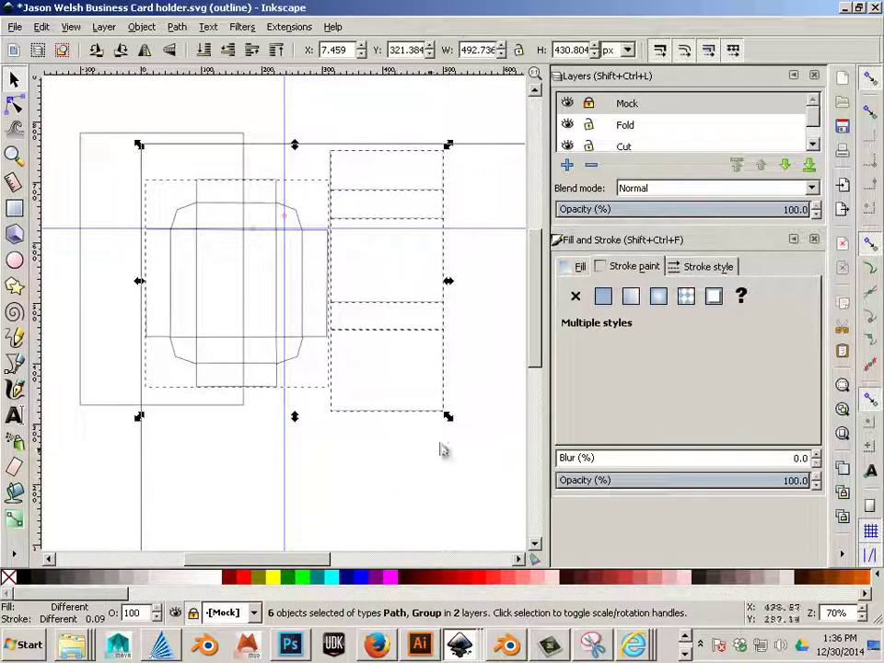
mouse_move(450, 418)
mouse_down()
mouse_move(458, 429)
mouse_move(453, 422)
mouse_move(442, 463)
mouse_up()
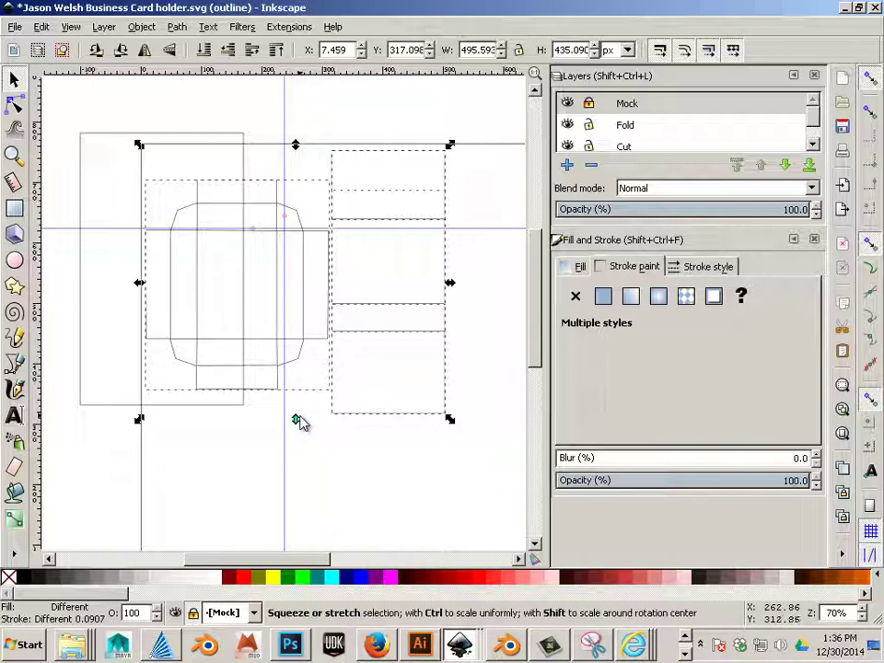
click(115, 413)
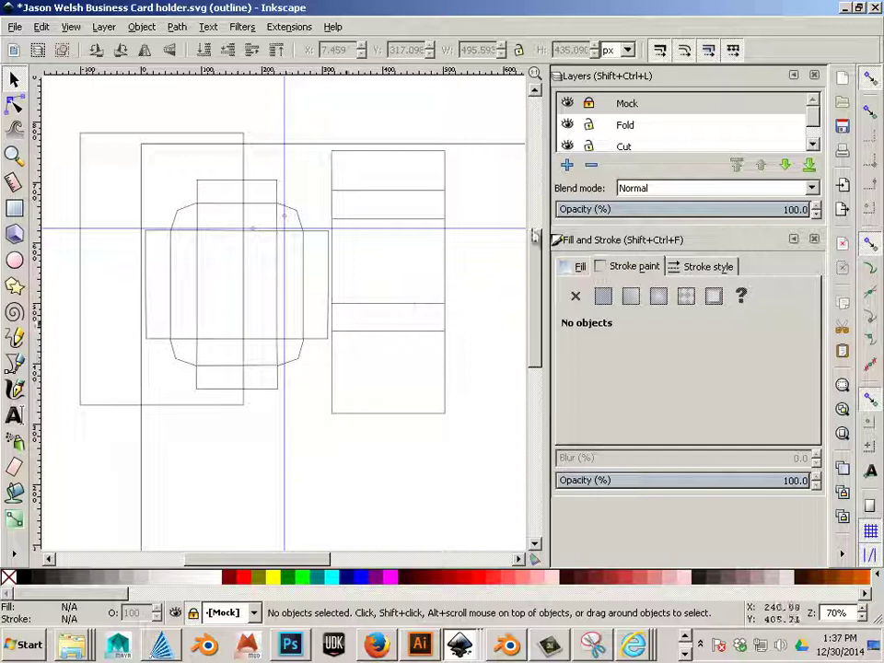
Delete the Mock and Layer 1 layers and switch display mode from outline to normal.
click(639, 106)
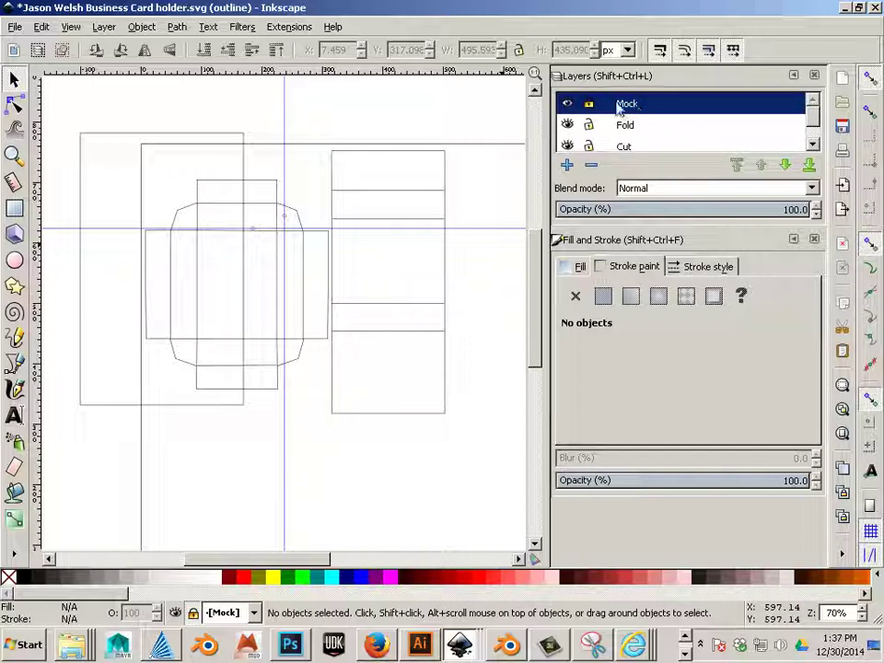
click(592, 166)
click(628, 147)
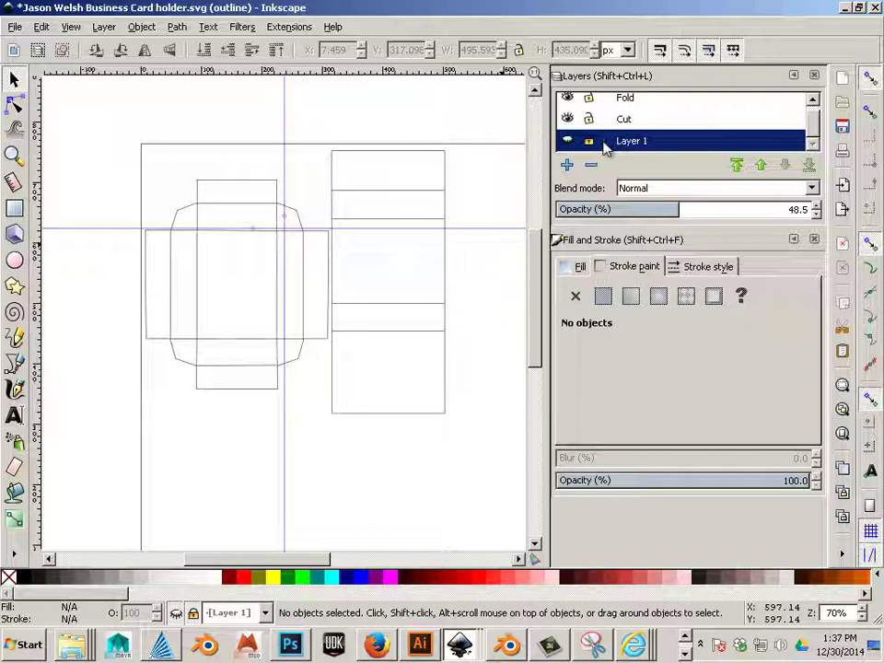
click(71, 27)
mouse_move(110, 59)
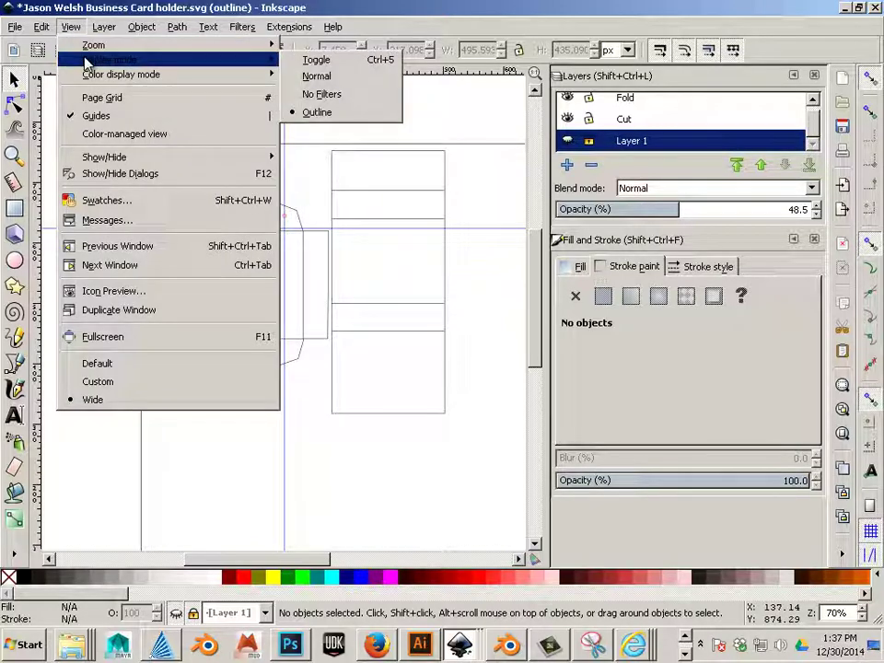
click(322, 76)
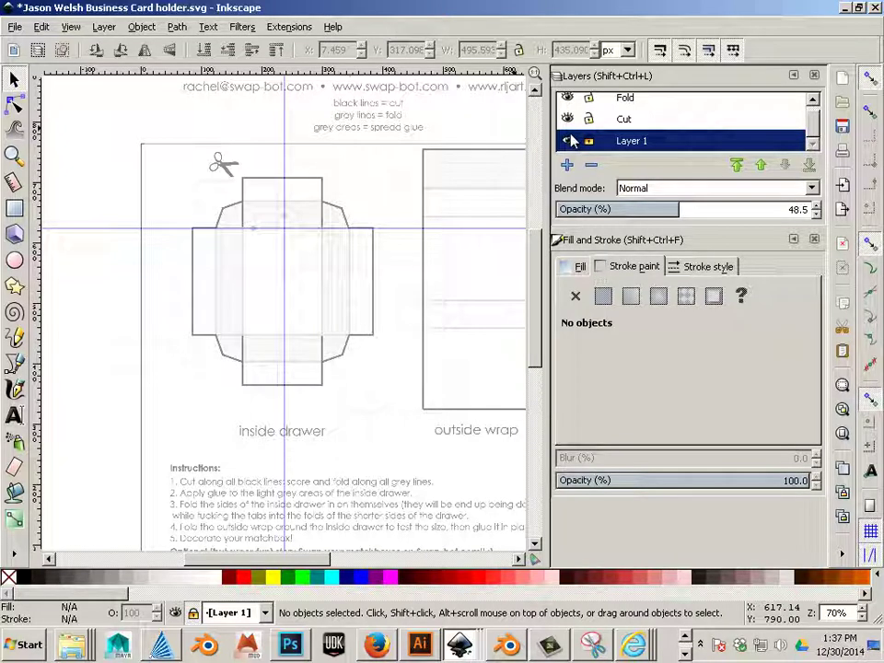
click(569, 140)
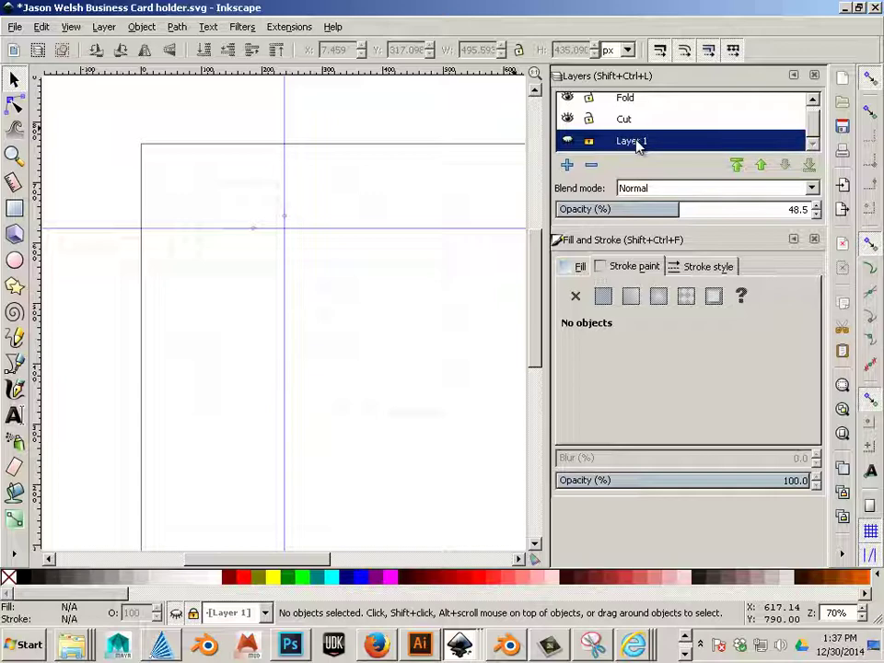
click(592, 165)
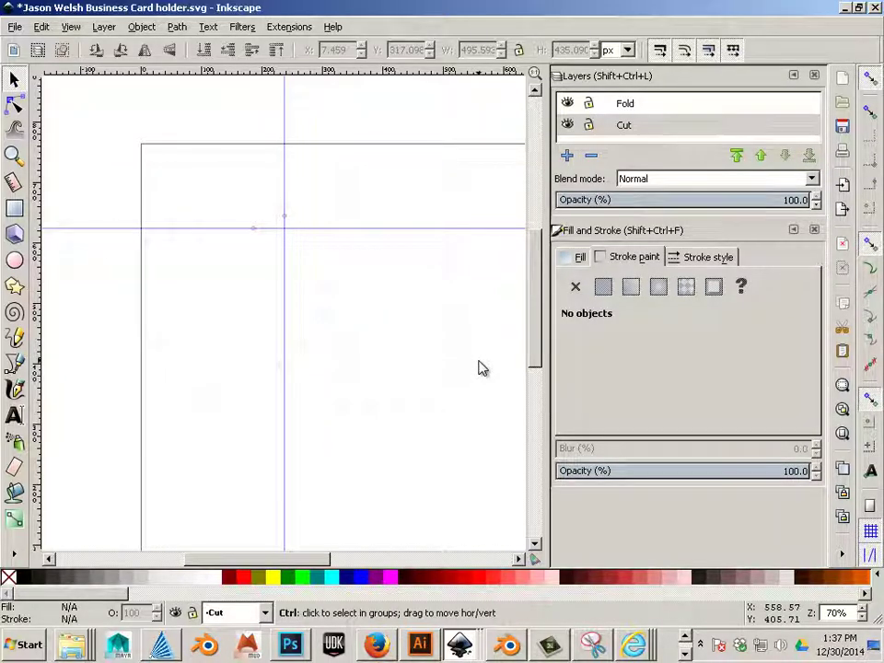
ctrl+scroll(479, 367, down, 2)
drag(285, 562, 363, 562)
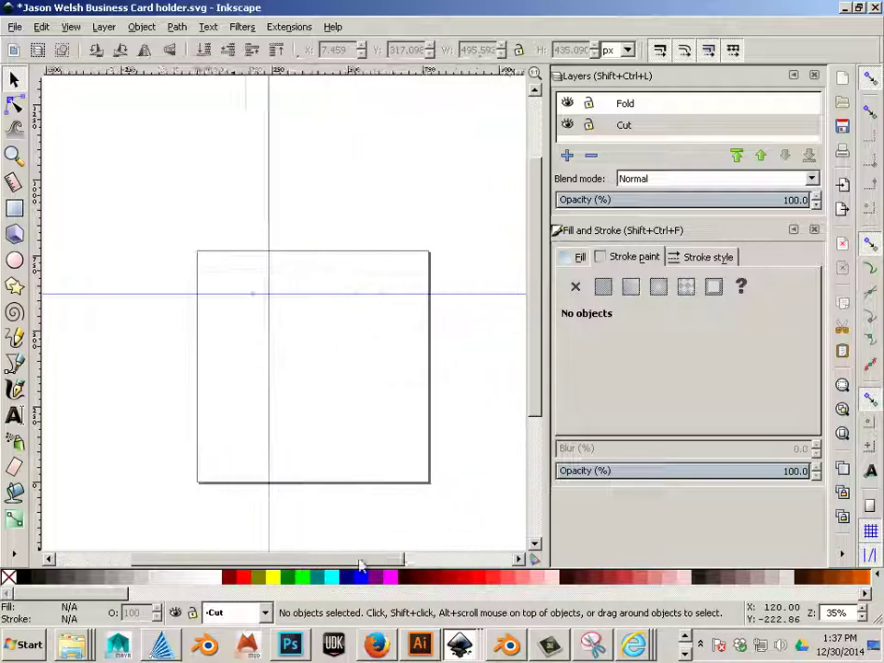
ctrl+scroll(334, 446, up, 1)
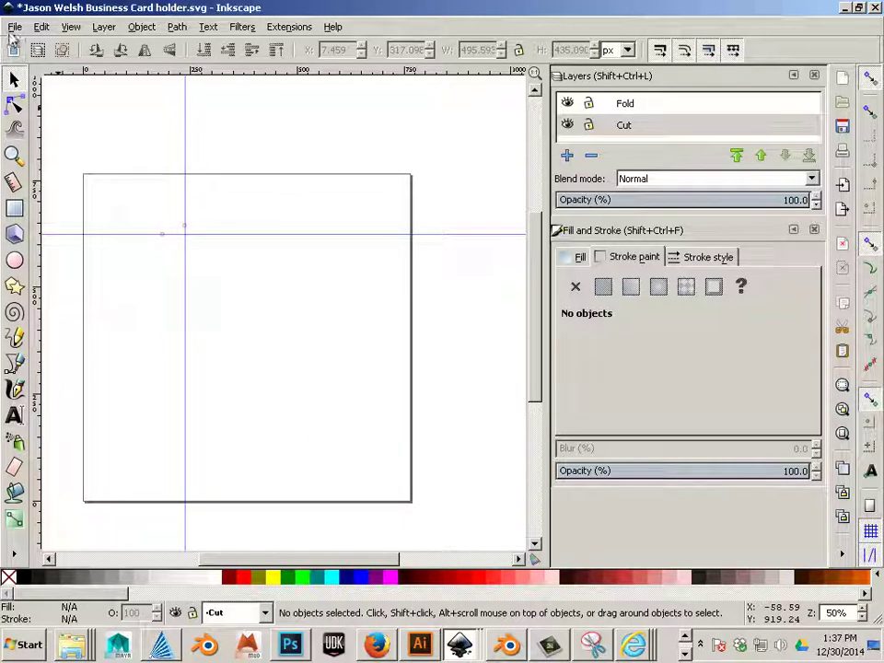
Save as Inkscape SVG over 'Jason Welsh Business Card holder.svg' in the Unit 2 folder.
click(13, 28)
click(22, 138)
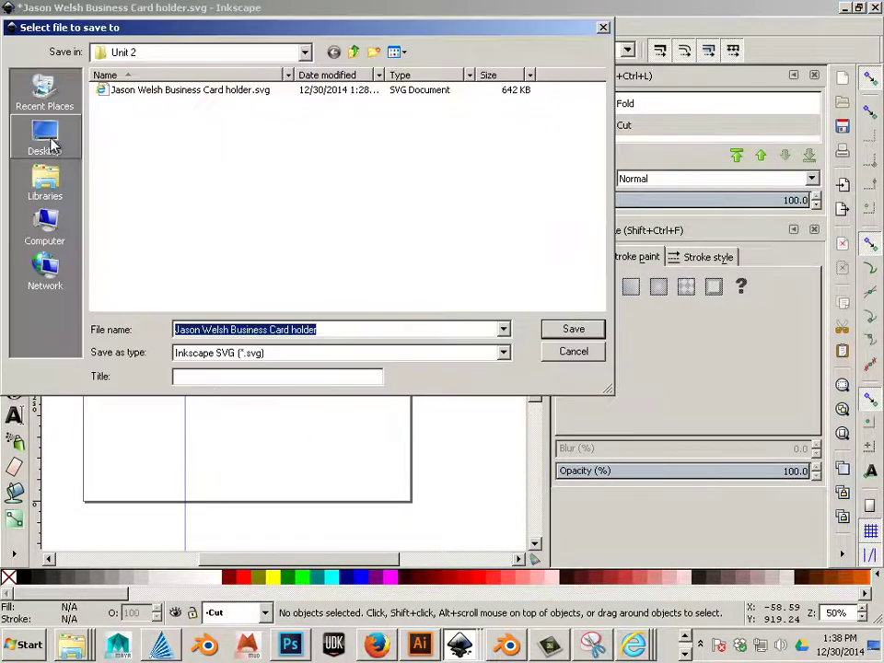
click(162, 98)
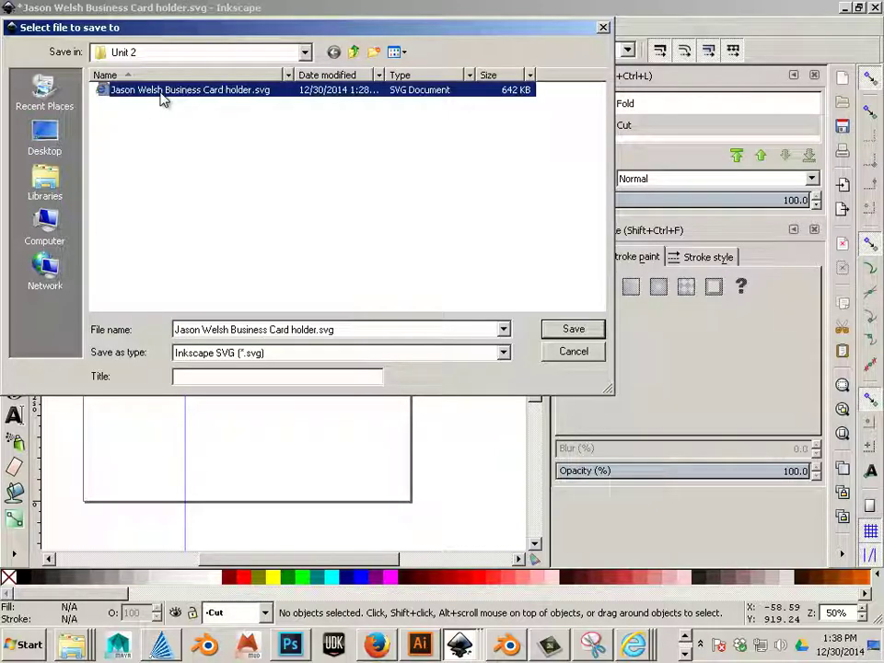
click(580, 329)
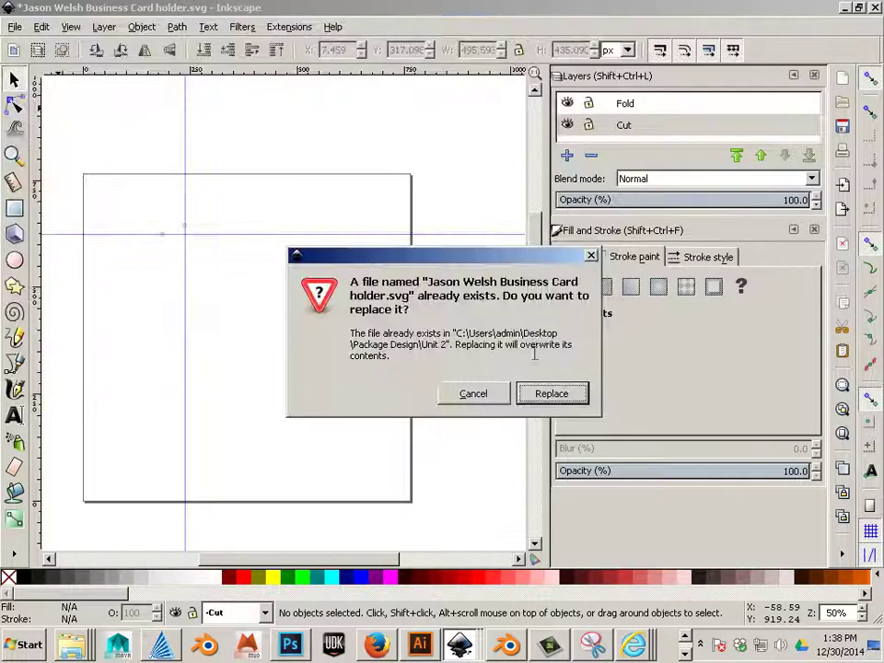
click(550, 394)
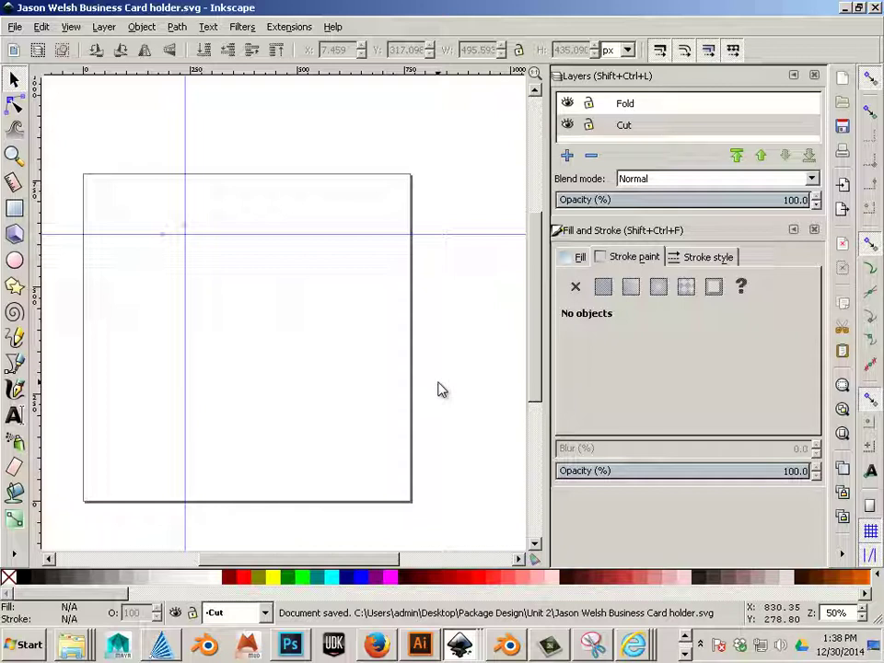